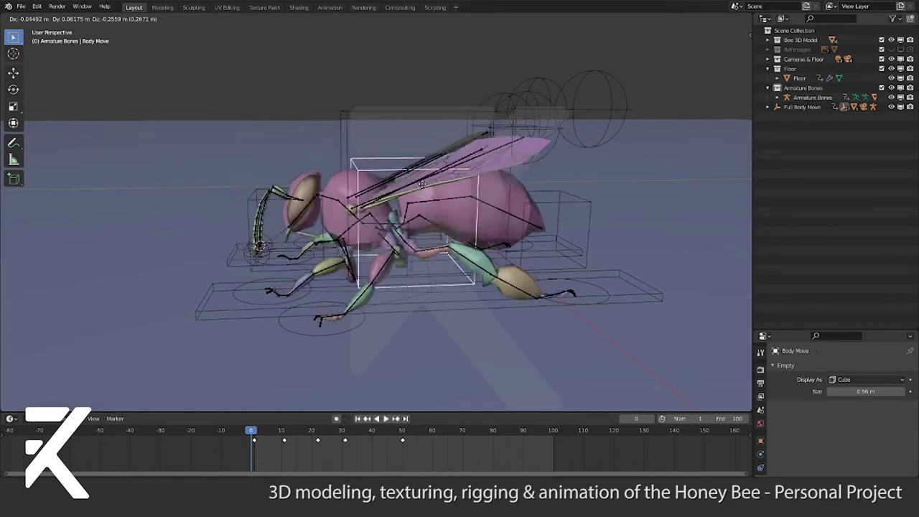
Confirm the body pose, then test-move the Front Left Leg Control and cancel it
{"action": "left_click", "coordinate": [502, 225]}
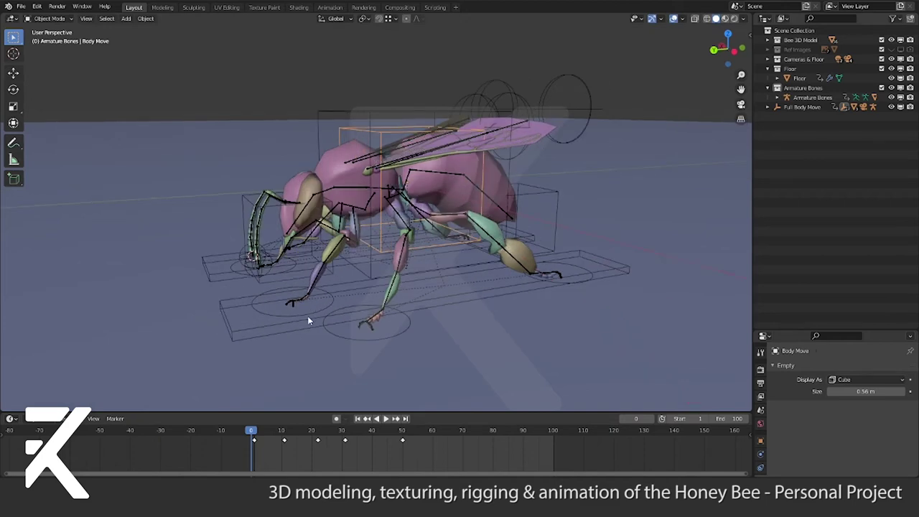
{"action": "left_click", "coordinate": [372, 310]}
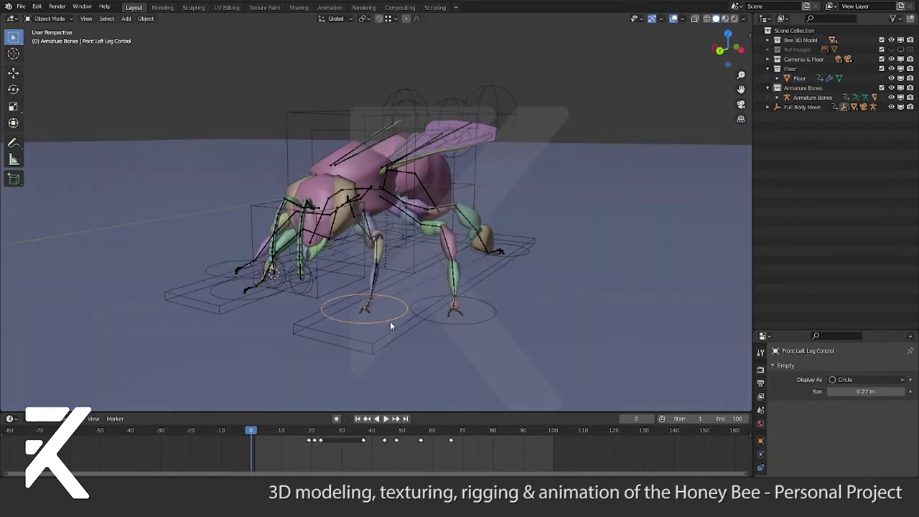
{"action": "key", "text": "g"}
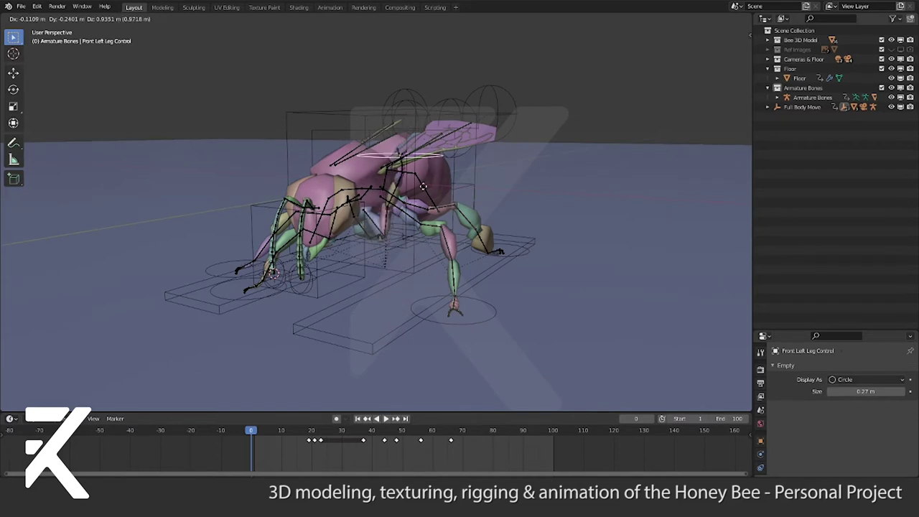
{"action": "mouse_move", "coordinate": [418, 227]}
{"action": "middle_mouse_down"}
{"action": "mouse_move", "coordinate": [468, 222]}
{"action": "mouse_move", "coordinate": [454, 219]}
{"action": "middle_mouse_up"}
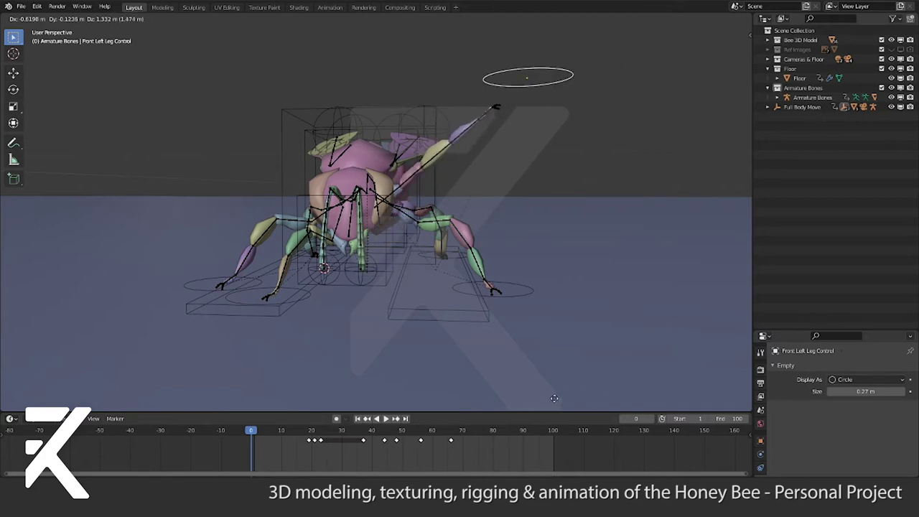
{"action": "key", "text": "Escape"}
Test rotating the Head Control from a new angle, cancel, then start moving it
{"action": "mouse_move", "coordinate": [476, 62]}
{"action": "middle_mouse_down"}
{"action": "mouse_move", "coordinate": [454, 329]}
{"action": "mouse_move", "coordinate": [508, 280]}
{"action": "mouse_move", "coordinate": [491, 293]}
{"action": "middle_mouse_up"}
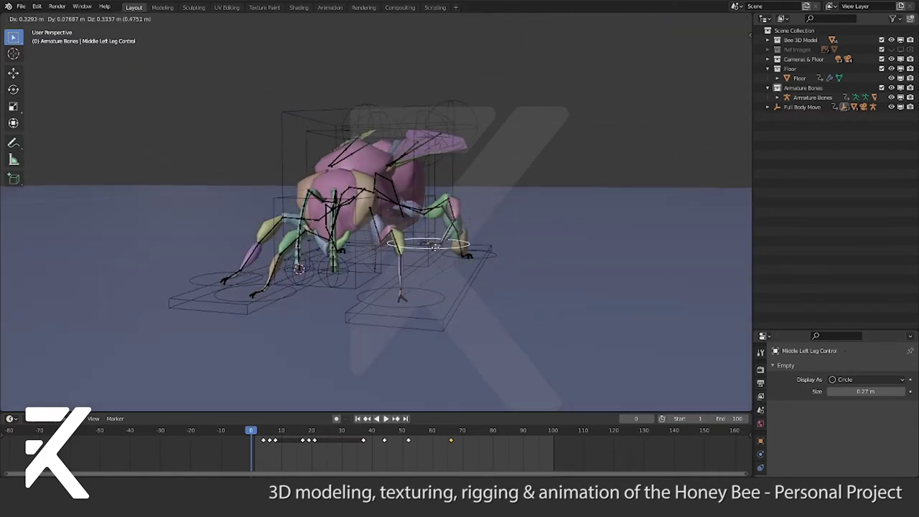
{"action": "mouse_move", "coordinate": [471, 223]}
{"action": "middle_mouse_down"}
{"action": "mouse_move", "coordinate": [325, 274]}
{"action": "mouse_move", "coordinate": [346, 235]}
{"action": "middle_mouse_up"}
{"action": "key", "text": "r"}
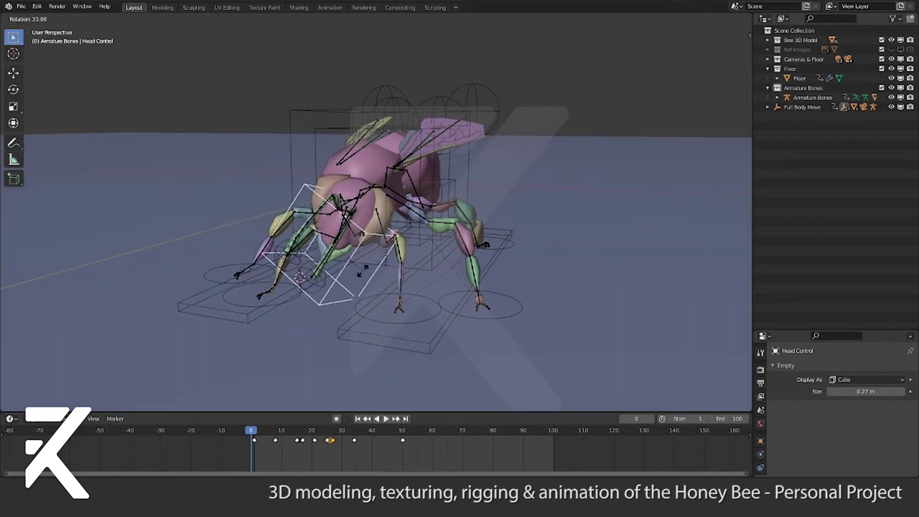
{"action": "key", "text": "Escape"}
{"action": "middle_click_drag", "start_coordinate": [363, 270], "coordinate": [359, 260]}
{"action": "key", "text": "g"}
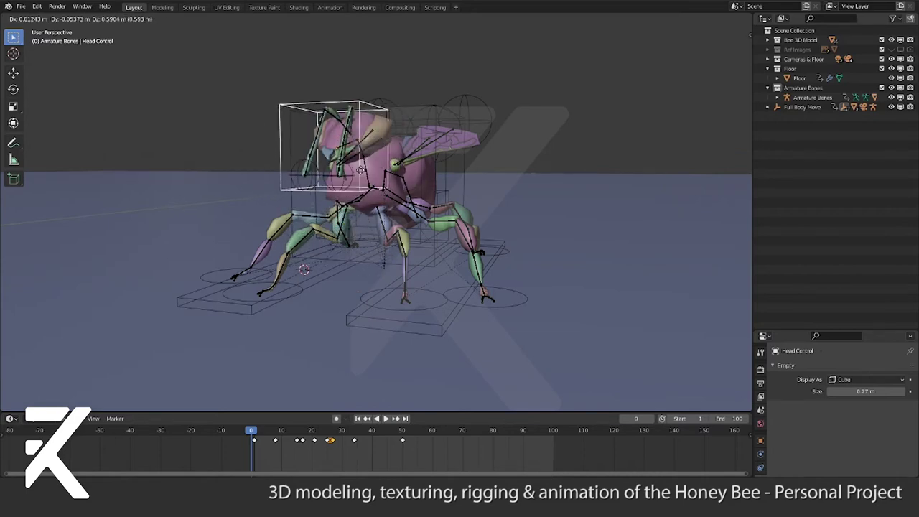
Try free moves of the Head Control from a closer front view
{"action": "key", "text": "Escape"}
{"action": "middle_click_drag", "start_coordinate": [395, 258], "coordinate": [402, 253]}
{"action": "scroll", "coordinate": [402, 253], "scroll_direction": "up", "scroll_amount": 2}
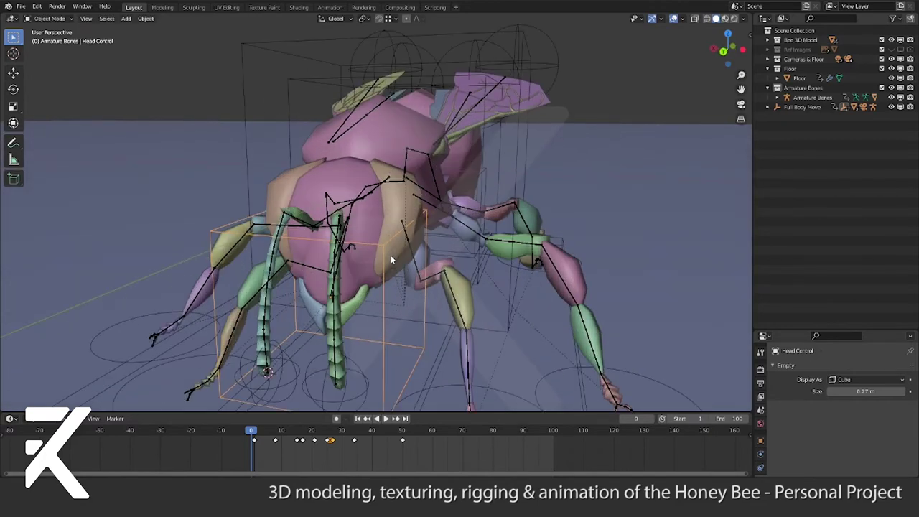
{"action": "scroll", "coordinate": [402, 253], "scroll_direction": "up", "scroll_amount": 2}
{"action": "key", "text": "g"}
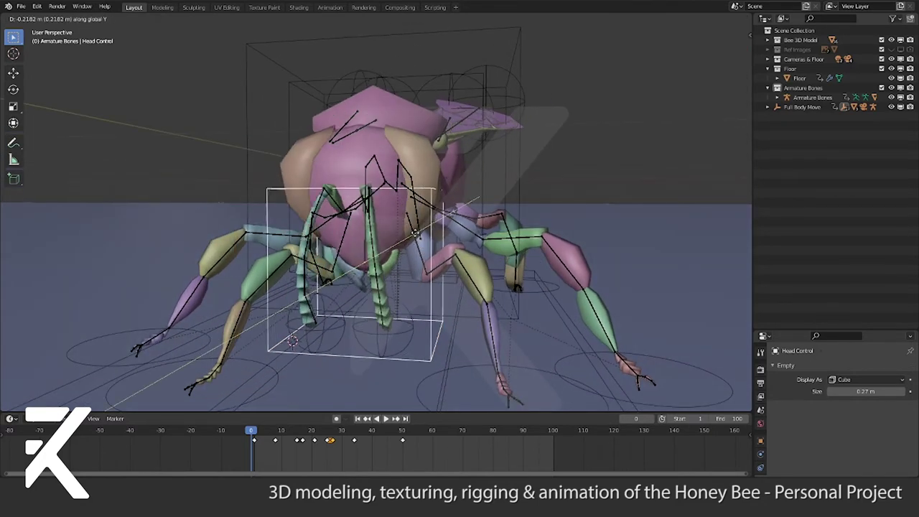
{"action": "key", "text": "Escape"}
{"action": "scroll", "coordinate": [404, 269], "scroll_direction": "down", "scroll_amount": 2}
{"action": "middle_click_drag", "start_coordinate": [404, 269], "coordinate": [395, 277]}
Move the Head Control along X, then rotate it around Y to tilt the head
{"action": "key", "text": "g"}
{"action": "key", "text": "x"}
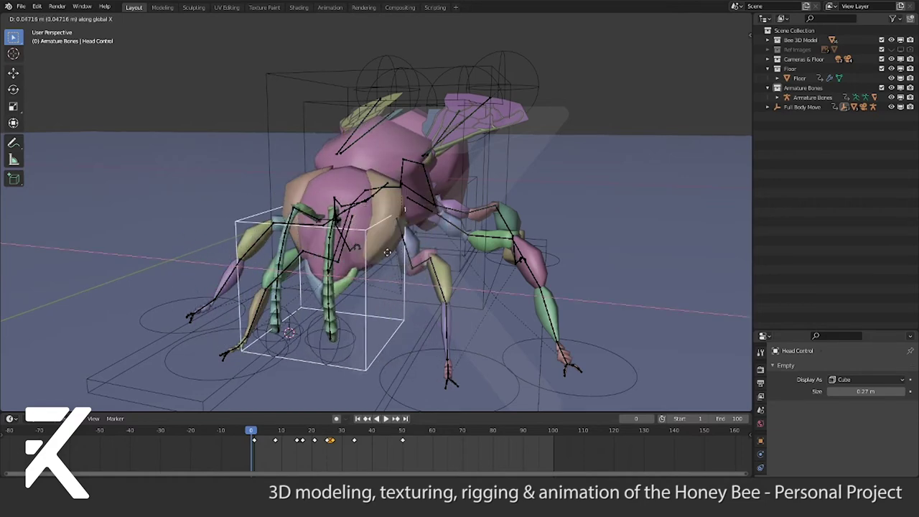
{"action": "key", "text": "Escape"}
{"action": "middle_click_drag", "start_coordinate": [413, 259], "coordinate": [461, 259]}
{"action": "key", "text": "r"}
{"action": "key", "text": "y"}
{"action": "left_click", "coordinate": [462, 267]}
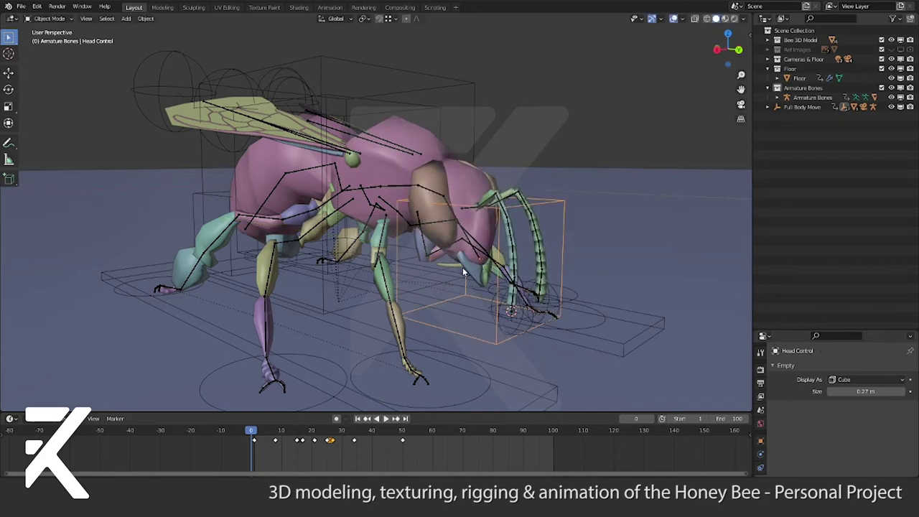
{"action": "key", "text": "t"}
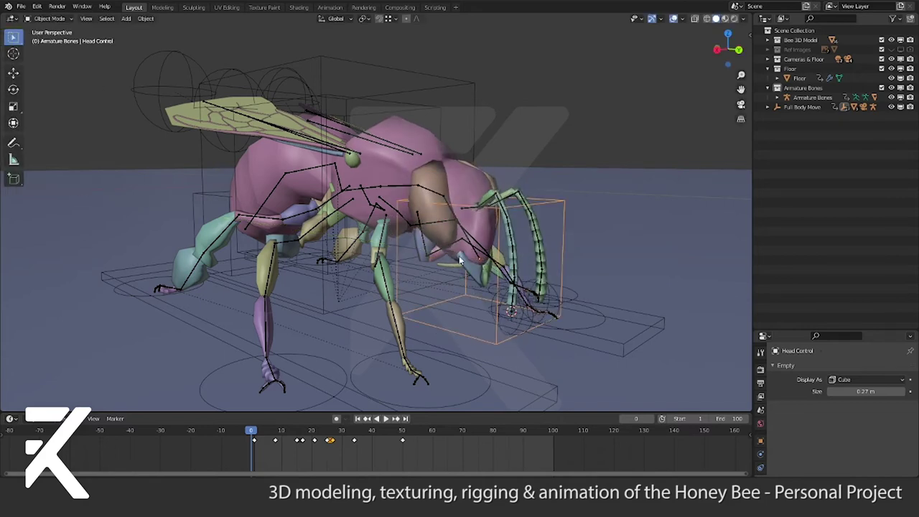
Confirm the head rotation and view the bee's other side
{"action": "left_click", "coordinate": [431, 271]}
{"action": "mouse_move", "coordinate": [431, 271]}
{"action": "middle_mouse_down"}
{"action": "mouse_move", "coordinate": [345, 258]}
{"action": "mouse_move", "coordinate": [387, 274]}
{"action": "mouse_move", "coordinate": [409, 313]}
{"action": "mouse_move", "coordinate": [391, 245]}
{"action": "middle_mouse_up"}
{"action": "scroll", "coordinate": [395, 241], "scroll_direction": "down", "scroll_amount": 3}
{"action": "scroll", "coordinate": [400, 244], "scroll_direction": "up", "scroll_amount": 4}
{"action": "scroll", "coordinate": [317, 275], "scroll_direction": "up", "scroll_amount": 1}
Select the Left Antenna Control and review the antenna bend from several angles
{"action": "left_click", "coordinate": [335, 263]}
{"action": "left_click", "coordinate": [336, 271]}
{"action": "middle_click_drag", "start_coordinate": [343, 266], "coordinate": [354, 264]}
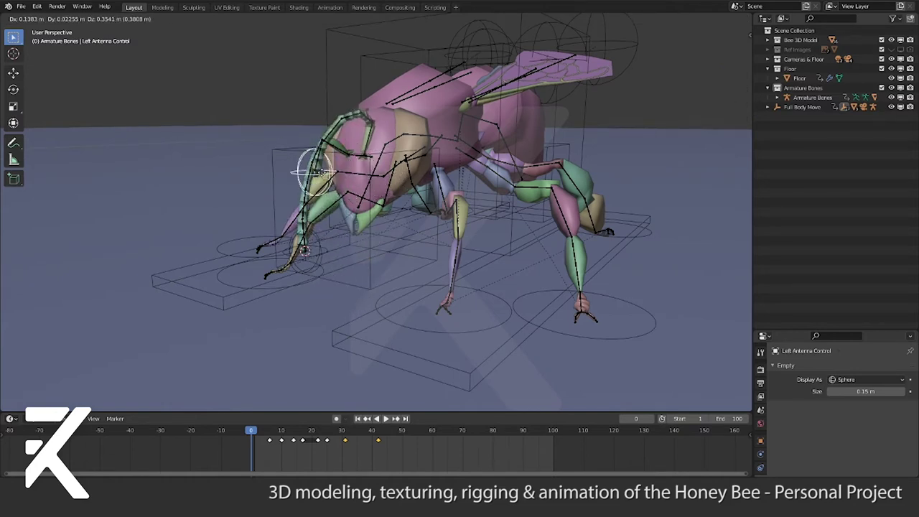
{"action": "middle_click_drag", "start_coordinate": [359, 193], "coordinate": [432, 206]}
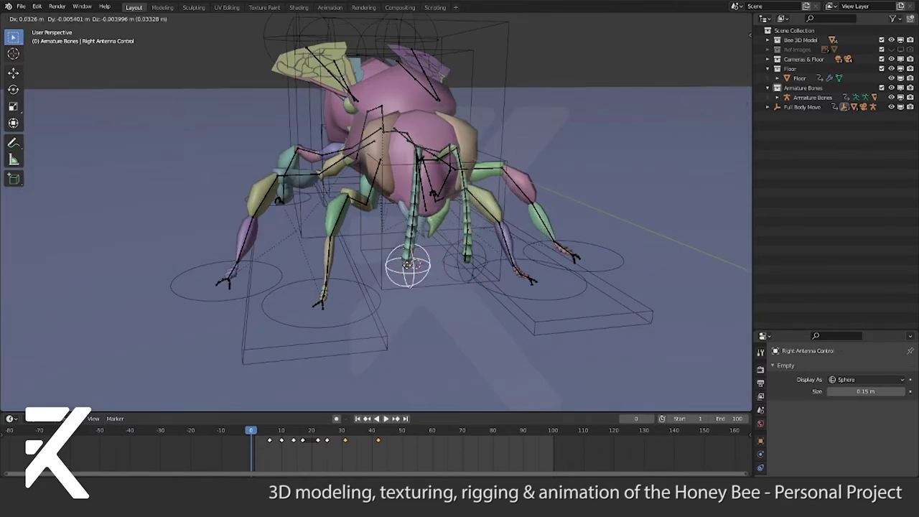
{"action": "mouse_move", "coordinate": [406, 231]}
{"action": "middle_mouse_down"}
{"action": "mouse_move", "coordinate": [437, 272]}
{"action": "mouse_move", "coordinate": [405, 290]}
{"action": "mouse_move", "coordinate": [339, 276]}
{"action": "mouse_move", "coordinate": [531, 292]}
{"action": "middle_mouse_up"}
{"action": "left_click", "coordinate": [476, 290]}
Test-move the All Left Legs Control, cancel it, and select the Back Control
{"action": "key", "text": "g"}
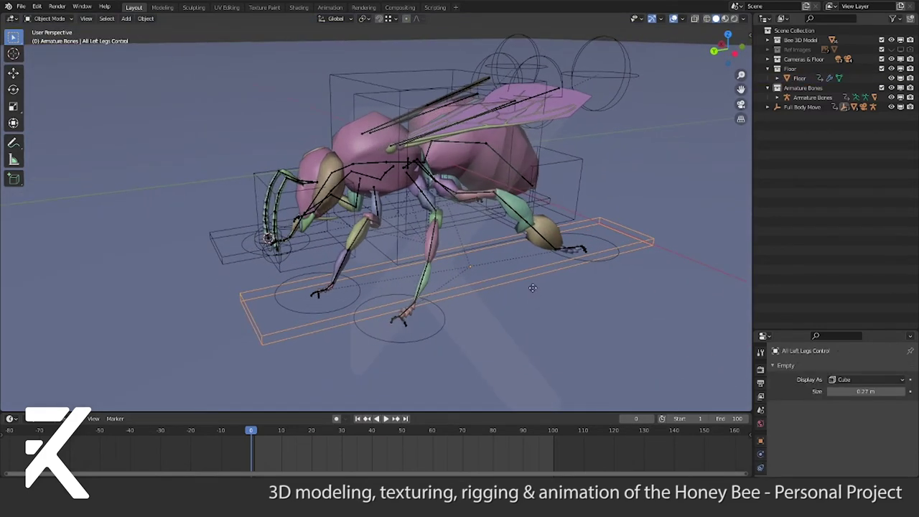
{"action": "key", "text": "Escape"}
{"action": "left_click", "coordinate": [559, 164]}
{"action": "mouse_move", "coordinate": [559, 164]}
{"action": "middle_mouse_down"}
{"action": "mouse_move", "coordinate": [472, 181]}
{"action": "mouse_move", "coordinate": [509, 180]}
{"action": "middle_mouse_up"}
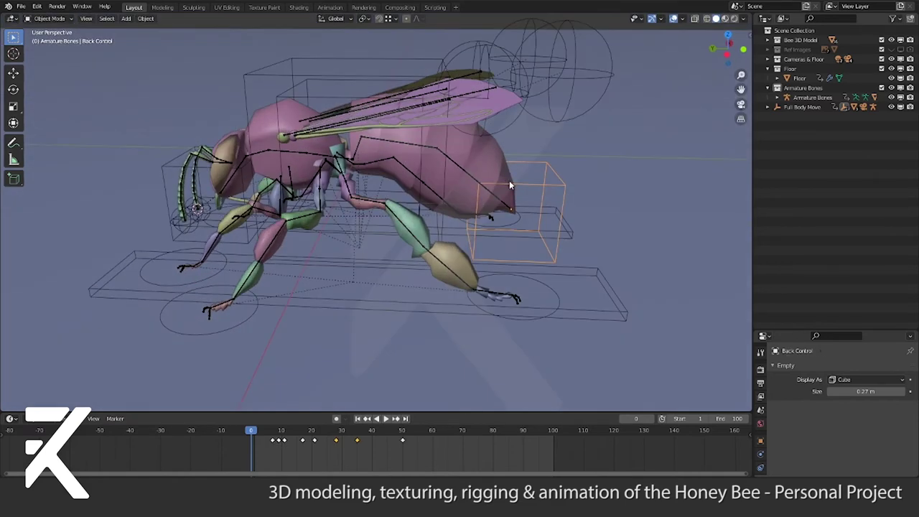
Move the Back Control to a new position so the abdomen bends
{"action": "key", "text": "g"}
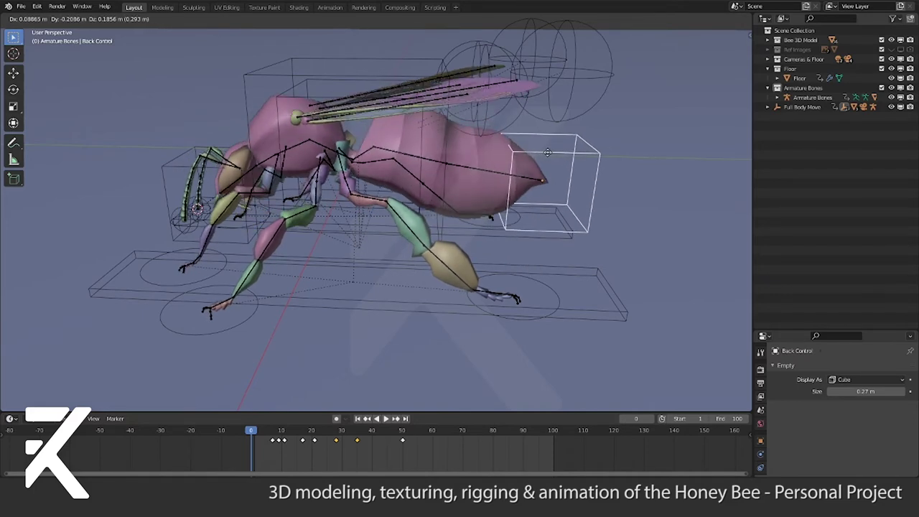
{"action": "left_click", "coordinate": [517, 166]}
{"action": "middle_click_drag", "start_coordinate": [516, 166], "coordinate": [565, 211]}
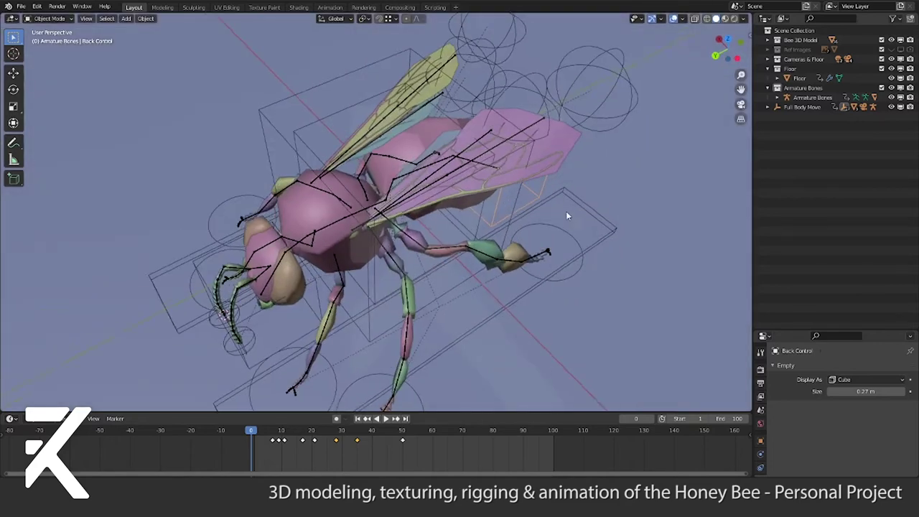
{"action": "left_click", "coordinate": [565, 211]}
{"action": "mouse_move", "coordinate": [591, 105]}
{"action": "middle_mouse_down"}
{"action": "mouse_move", "coordinate": [577, 167]}
{"action": "mouse_move", "coordinate": [528, 211]}
{"action": "mouse_move", "coordinate": [516, 159]}
{"action": "middle_mouse_up"}
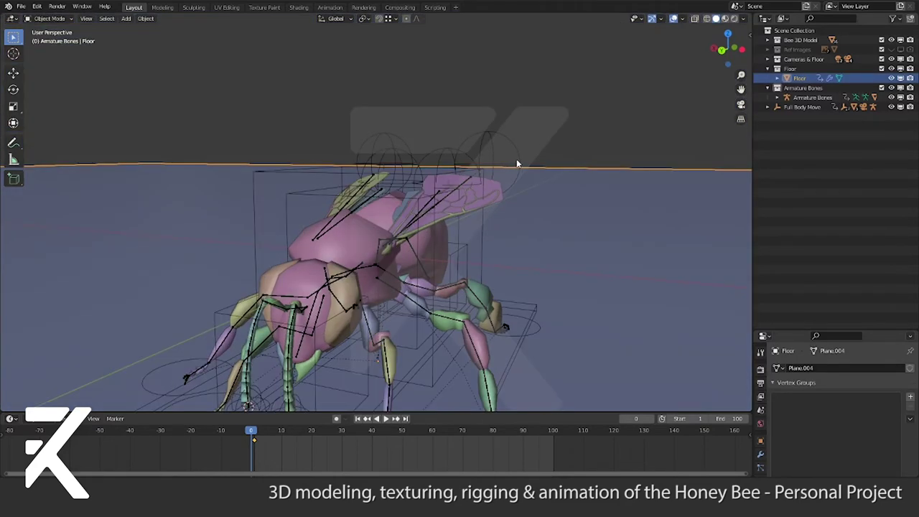
{"action": "left_click", "coordinate": [516, 159]}
Test-move the first and second left wing controls, cancelling each move
{"action": "key", "text": "g"}
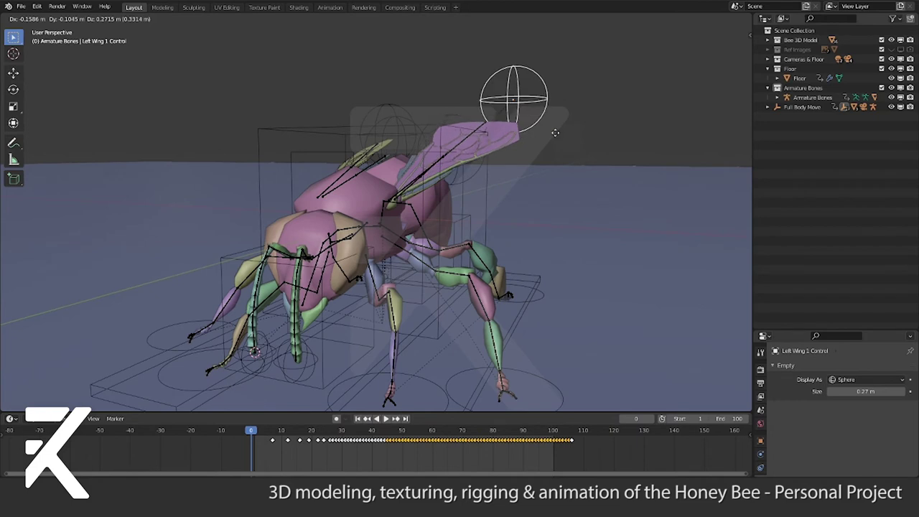
{"action": "right_click", "coordinate": [521, 115]}
{"action": "left_click", "coordinate": [442, 130]}
{"action": "left_click", "coordinate": [450, 111]}
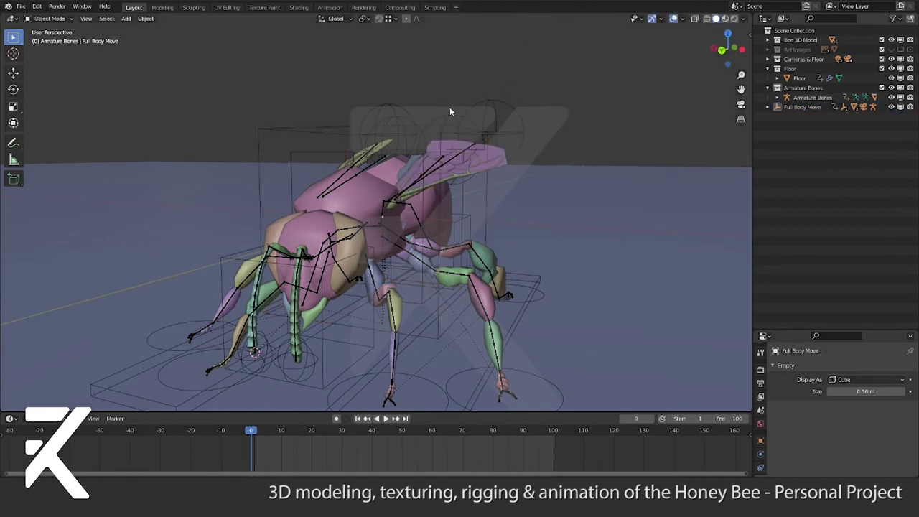
{"action": "key", "text": "g"}
{"action": "right_click", "coordinate": [486, 85]}
{"action": "mouse_move", "coordinate": [486, 85]}
{"action": "middle_mouse_down"}
{"action": "mouse_move", "coordinate": [435, 156]}
{"action": "mouse_move", "coordinate": [358, 148]}
{"action": "mouse_move", "coordinate": [372, 124]}
{"action": "middle_mouse_up"}
Test-move the Full Body Move control, cancel it, and play the walking animation
{"action": "left_click", "coordinate": [346, 128]}
{"action": "key", "text": "g"}
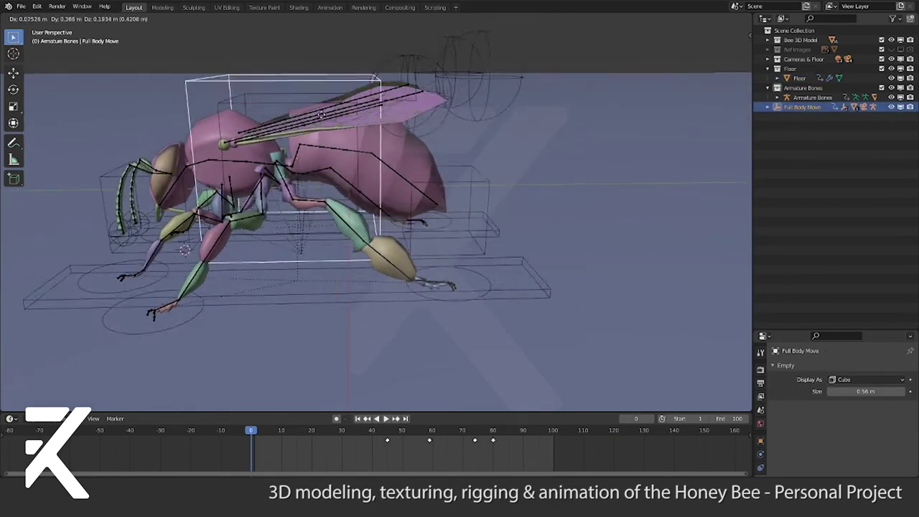
{"action": "right_click", "coordinate": [474, 77]}
{"action": "middle_click_drag", "start_coordinate": [222, 201], "coordinate": [402, 263]}
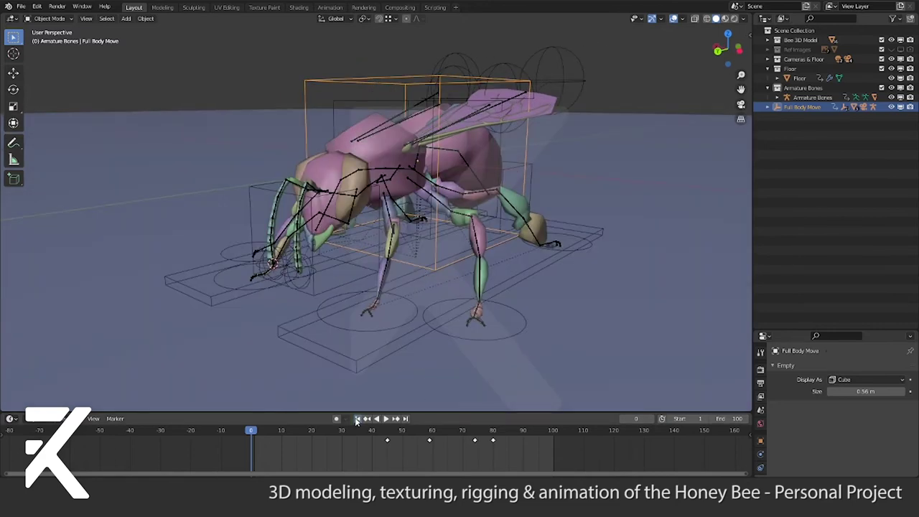
{"action": "left_click", "coordinate": [386, 418]}
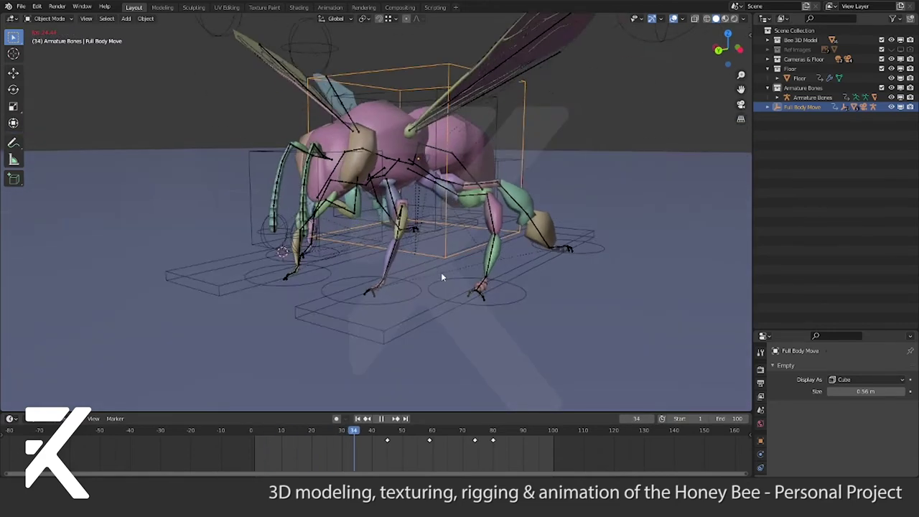
Watch the playback from several angles, scrub back from frame 50, and stop it
{"action": "middle_click_drag", "start_coordinate": [439, 270], "coordinate": [204, 286]}
{"action": "mouse_move", "coordinate": [436, 228]}
{"action": "middle_mouse_down"}
{"action": "mouse_move", "coordinate": [163, 233]}
{"action": "mouse_move", "coordinate": [716, 222]}
{"action": "mouse_move", "coordinate": [521, 251]}
{"action": "mouse_move", "coordinate": [501, 227]}
{"action": "middle_mouse_up"}
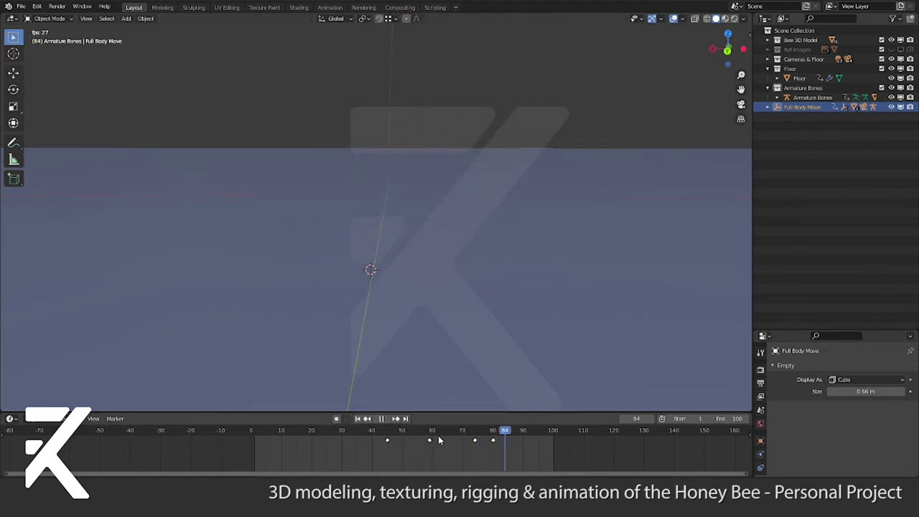
{"action": "left_click", "coordinate": [385, 430]}
{"action": "left_click_drag", "start_coordinate": [385, 431], "coordinate": [305, 431]}
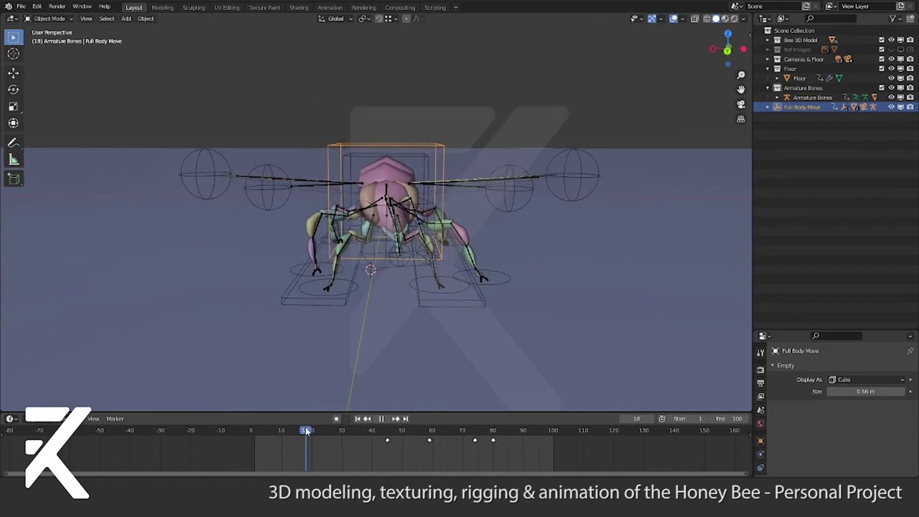
{"action": "key", "text": "space"}
{"action": "middle_click_drag", "start_coordinate": [402, 245], "coordinate": [337, 237]}
Select all objects, enlarge the timeline to show every keyframe, and replay from frame 18
{"action": "key", "text": "a"}
{"action": "key", "text": "space"}
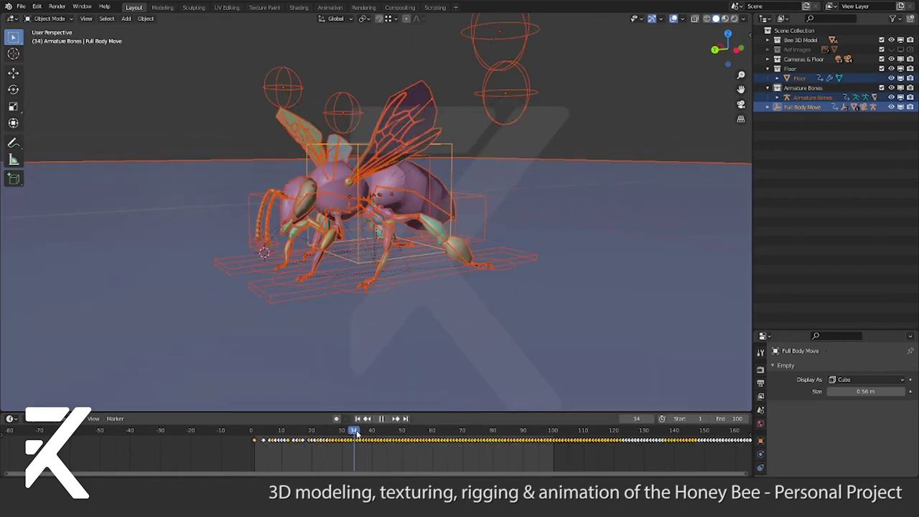
{"action": "left_click_drag", "start_coordinate": [372, 410], "coordinate": [371, 360]}
{"action": "key", "text": "space"}
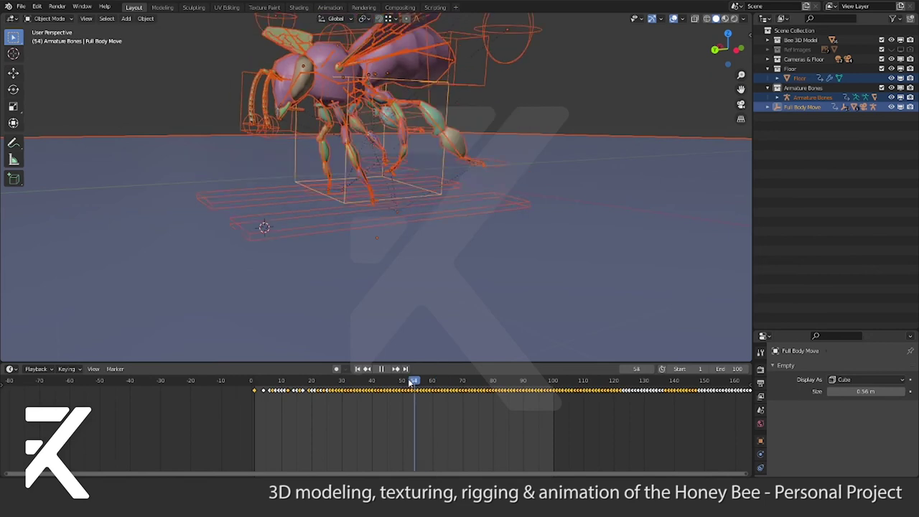
{"action": "left_click", "coordinate": [303, 383]}
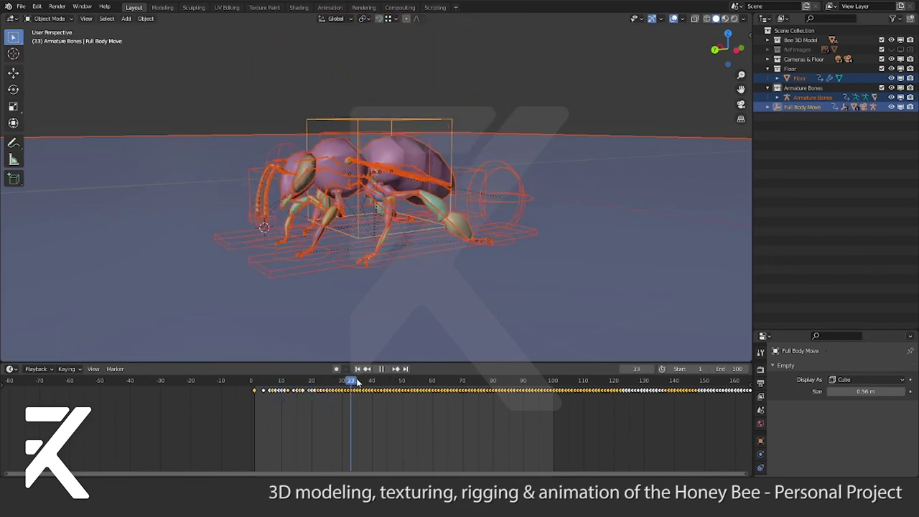
{"action": "key", "text": "space"}
{"action": "left_click", "coordinate": [11, 369]}
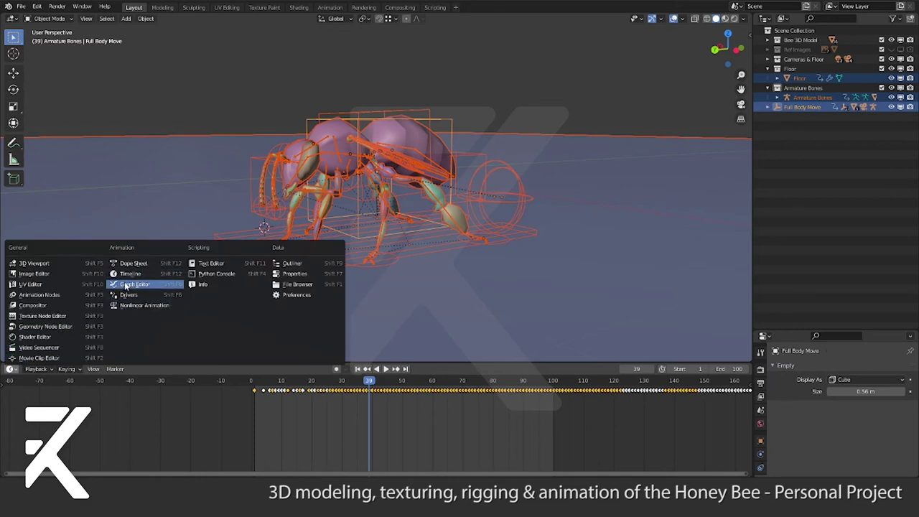
Switch the timeline to a taller Graph Editor and scrub between frames 79 and 33
{"action": "left_click", "coordinate": [134, 285]}
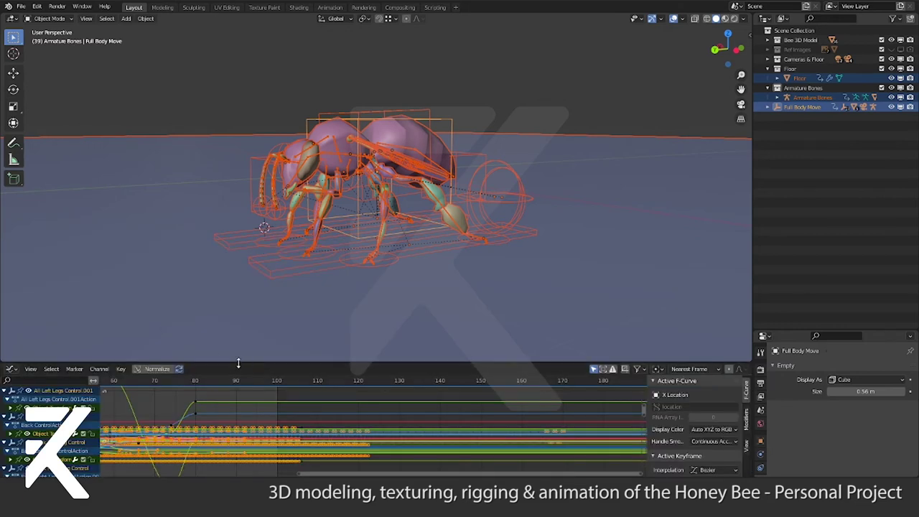
{"action": "left_click_drag", "start_coordinate": [239, 363], "coordinate": [234, 308]}
{"action": "left_click_drag", "start_coordinate": [127, 329], "coordinate": [217, 331]}
{"action": "scroll", "coordinate": [286, 439], "scroll_direction": "down", "scroll_amount": 5}
{"action": "left_click_drag", "start_coordinate": [327, 330], "coordinate": [290, 329]}
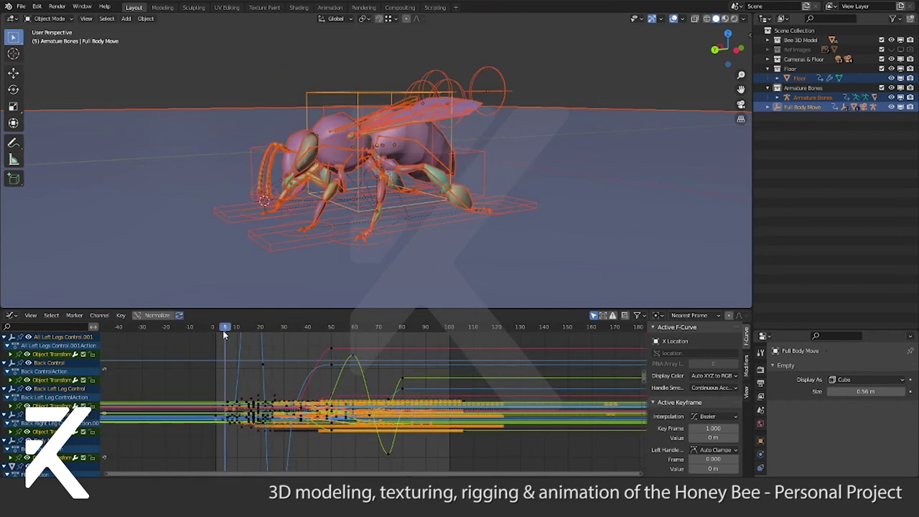
{"action": "left_click", "coordinate": [293, 282]}
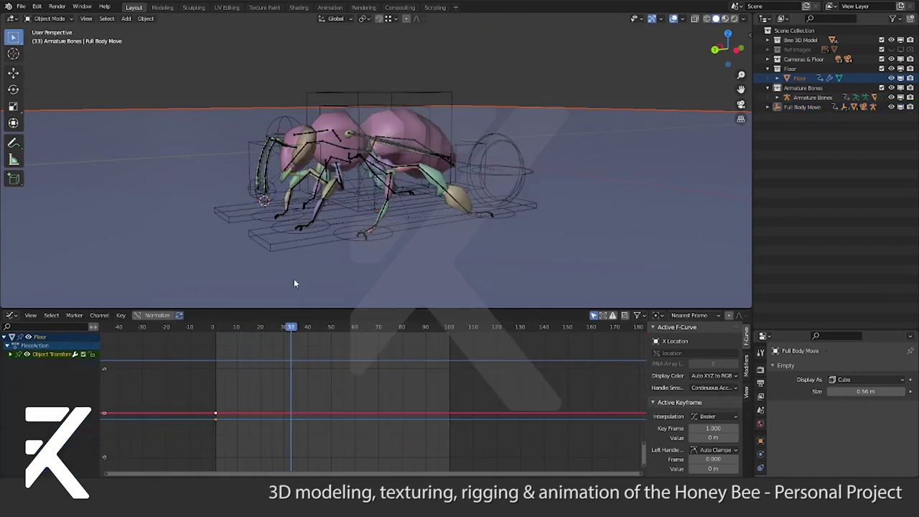
{"action": "mouse_move", "coordinate": [292, 308]}
{"action": "left_mouse_down"}
{"action": "mouse_move", "coordinate": [309, 265]}
{"action": "mouse_move", "coordinate": [249, 283]}
{"action": "mouse_move", "coordinate": [399, 285]}
{"action": "mouse_move", "coordinate": [319, 284]}
{"action": "mouse_move", "coordinate": [328, 328]}
{"action": "mouse_move", "coordinate": [296, 319]}
{"action": "left_mouse_up"}
Show all rig curves and drag the frame-50 X Euler Rotation key down to 7.3°
{"action": "key", "text": "ctrl+z"}
{"action": "left_click", "coordinate": [329, 312]}
{"action": "left_click_drag", "start_coordinate": [330, 284], "coordinate": [345, 348]}
{"action": "mouse_move", "coordinate": [338, 284]}
{"action": "left_mouse_down"}
{"action": "mouse_move", "coordinate": [233, 287]}
{"action": "mouse_move", "coordinate": [366, 285]}
{"action": "mouse_move", "coordinate": [275, 285]}
{"action": "left_mouse_up"}
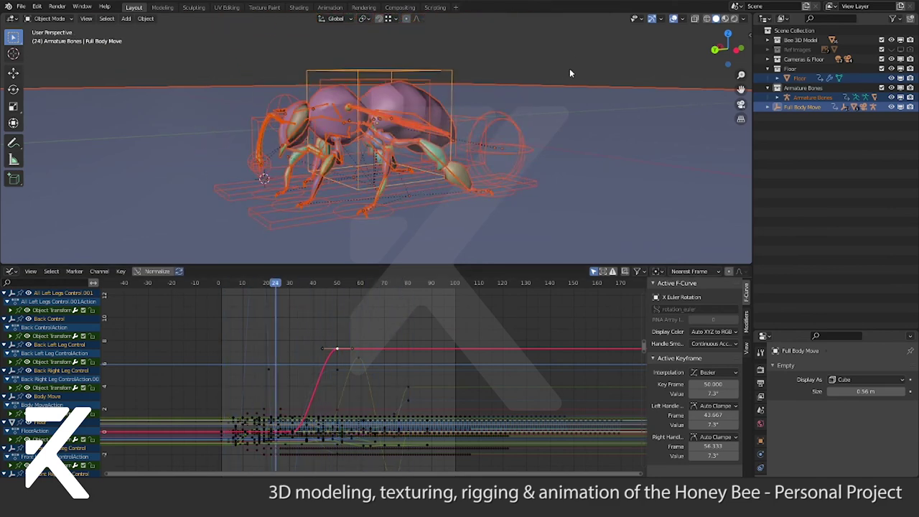
{"action": "left_click", "coordinate": [569, 68]}
{"action": "middle_click_drag", "start_coordinate": [514, 108], "coordinate": [427, 197]}
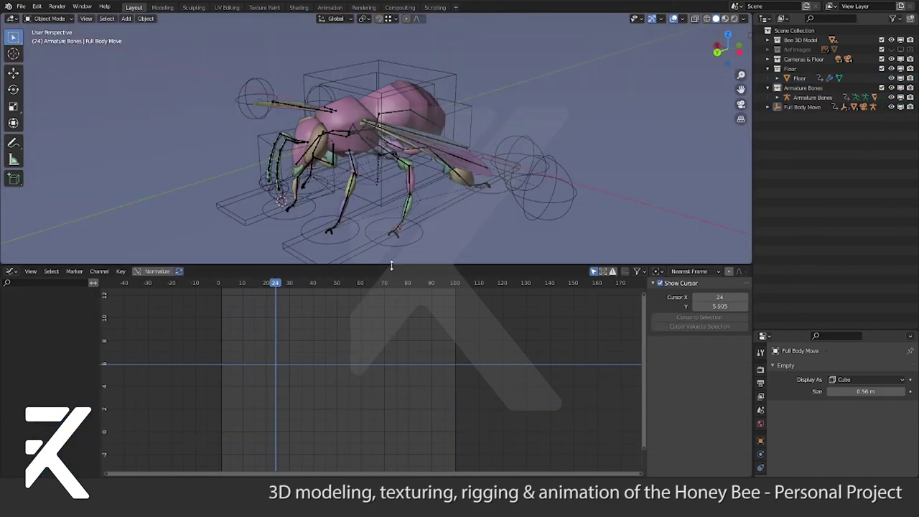
Shrink the lower area, switch it back to Timeline, and replay the walk from the start
{"action": "left_click_drag", "start_coordinate": [392, 266], "coordinate": [381, 400]}
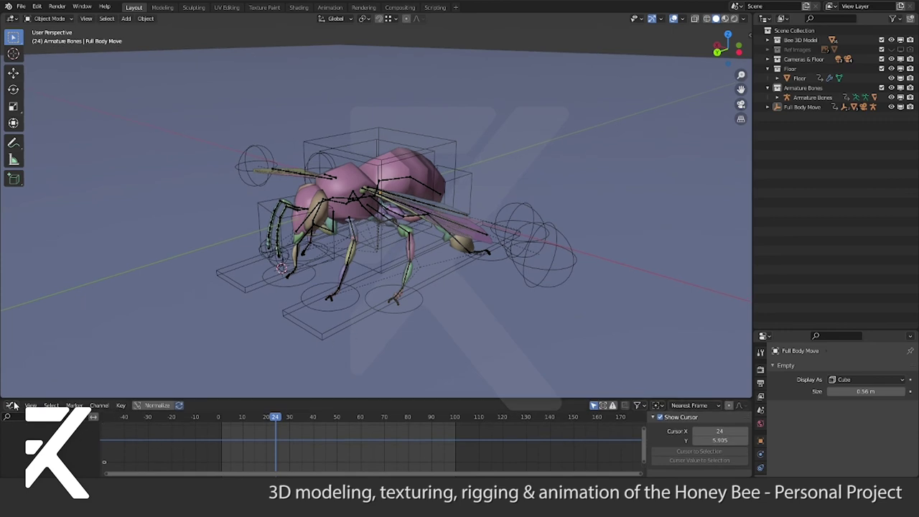
{"action": "left_click", "coordinate": [11, 406]}
{"action": "left_click", "coordinate": [122, 310]}
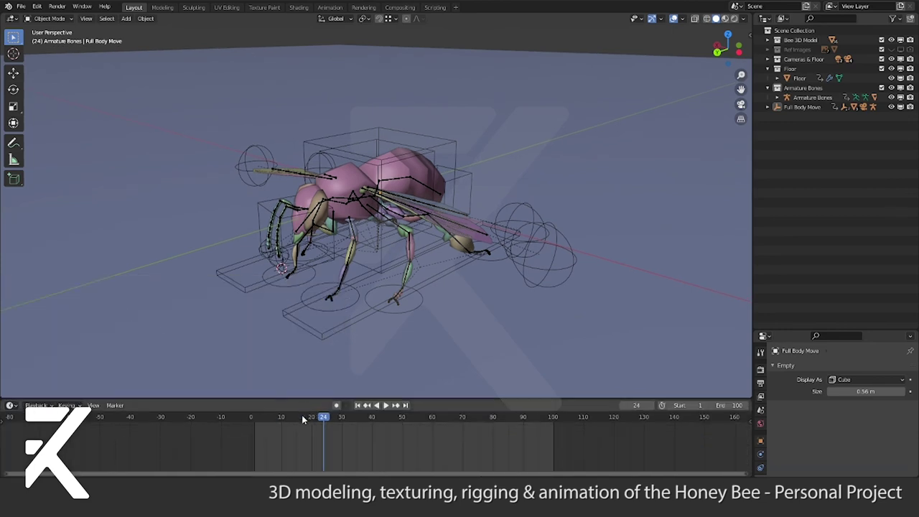
{"action": "left_click_drag", "start_coordinate": [303, 420], "coordinate": [255, 423]}
{"action": "key", "text": "space"}
{"action": "left_click", "coordinate": [384, 405]}
{"action": "middle_click_drag", "start_coordinate": [398, 337], "coordinate": [466, 287]}
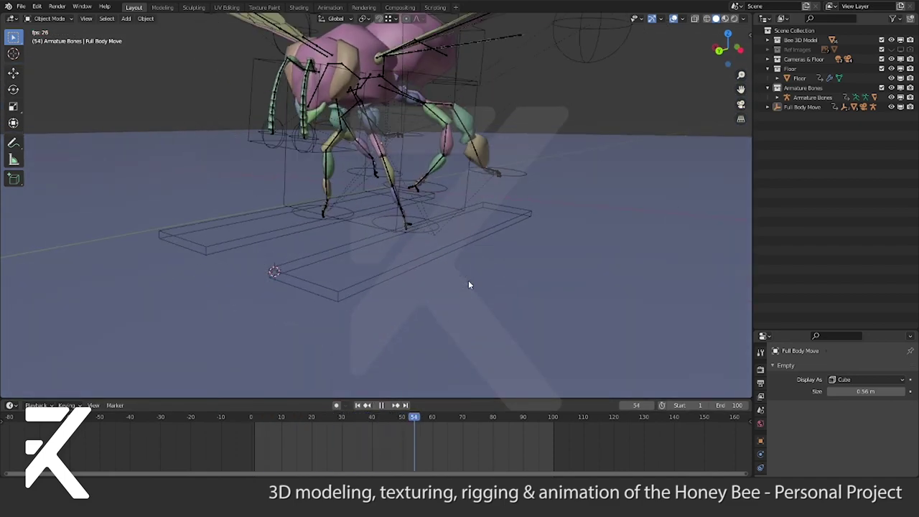